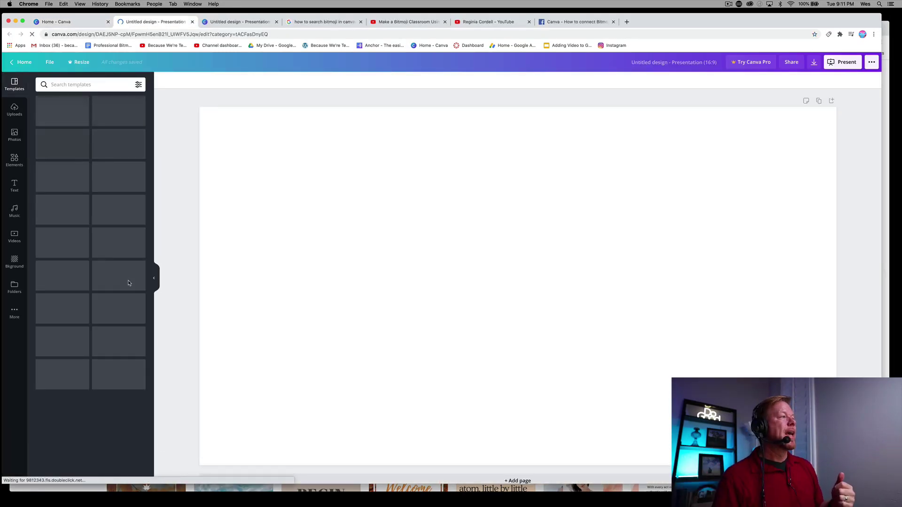
# - Open the Bitmoji app from More and connect a Bitmoji account, retrying the connection
pyautogui.click(14, 314)
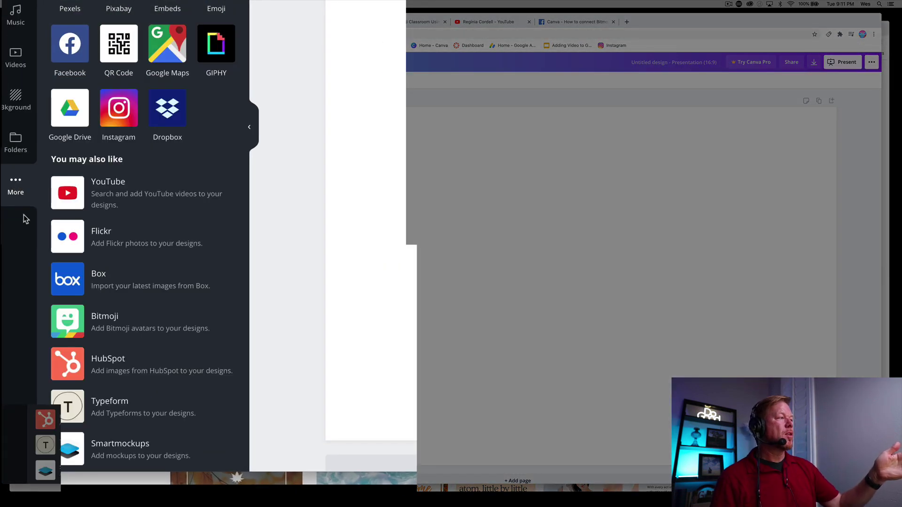
pyautogui.click(91, 321)
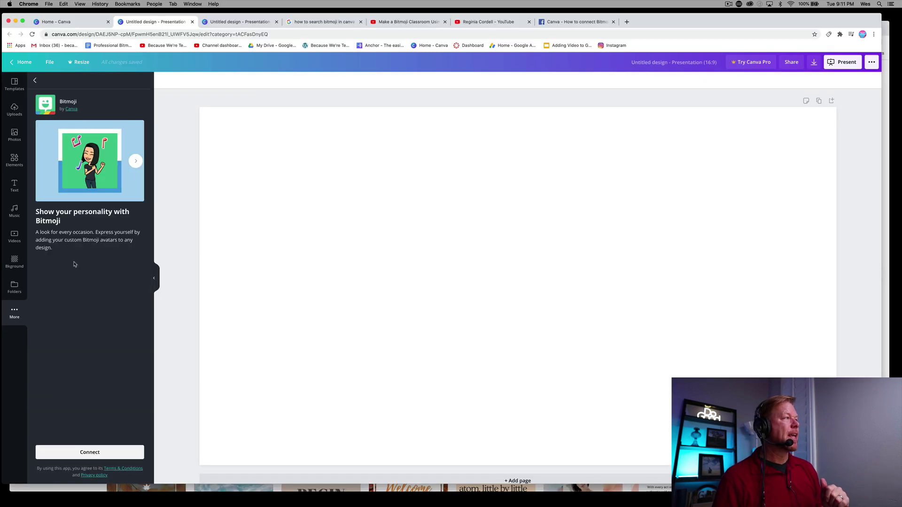
pyautogui.click(89, 451)
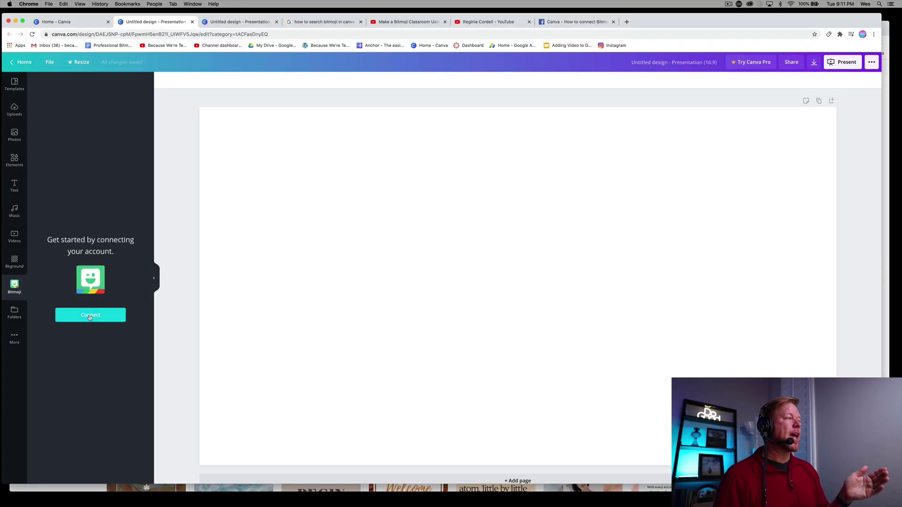
pyautogui.click(90, 317)
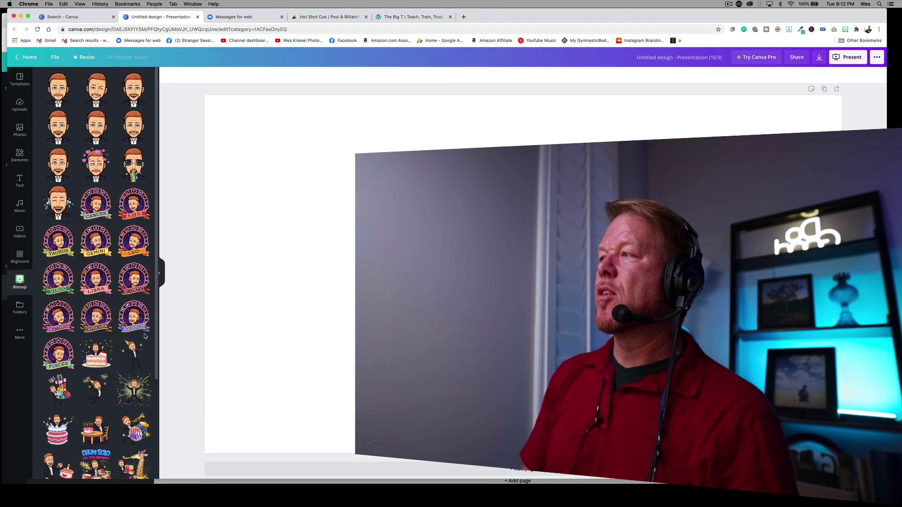
pyautogui.scroll(-5, 144, 336)
pyautogui.scroll(-10, 135, 341)
pyautogui.scroll(-10, 119, 349)
pyautogui.scroll(-10, 105, 357)
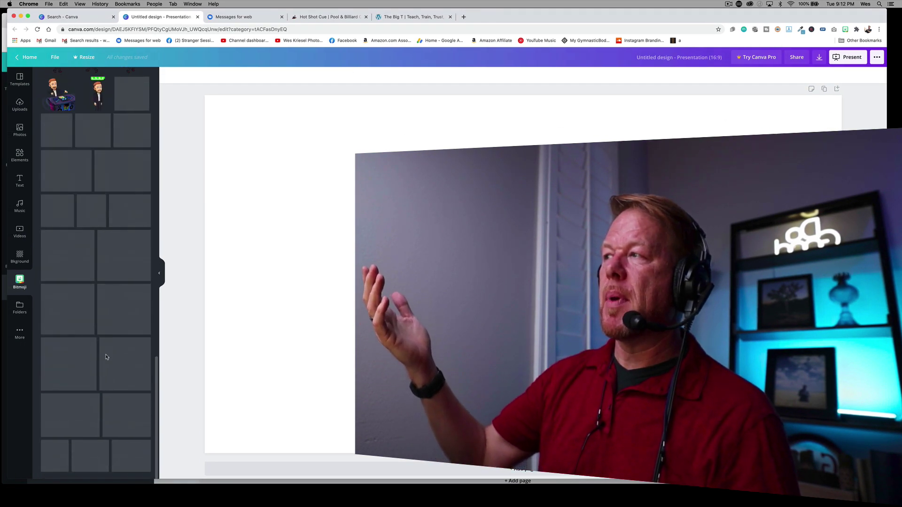
pyautogui.scroll(-5, 105, 357)
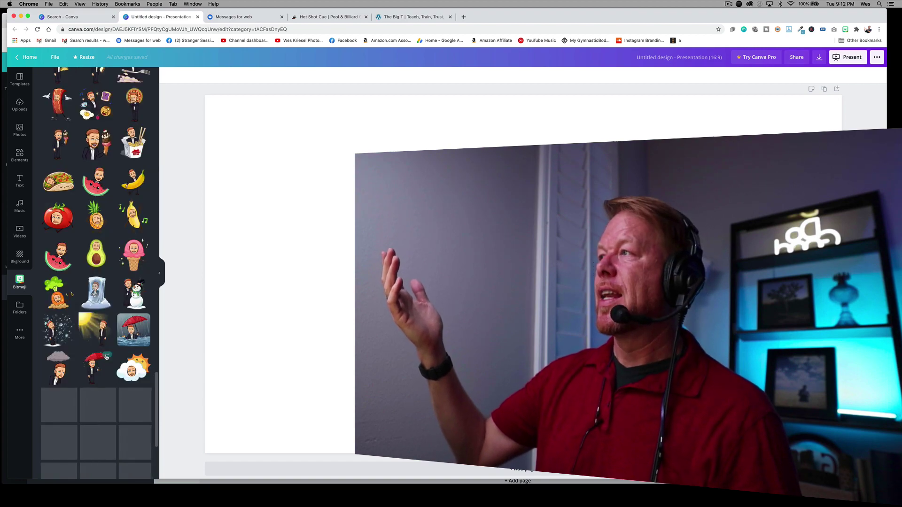
pyautogui.scroll(-10, 106, 357)
pyautogui.scroll(-5, 106, 357)
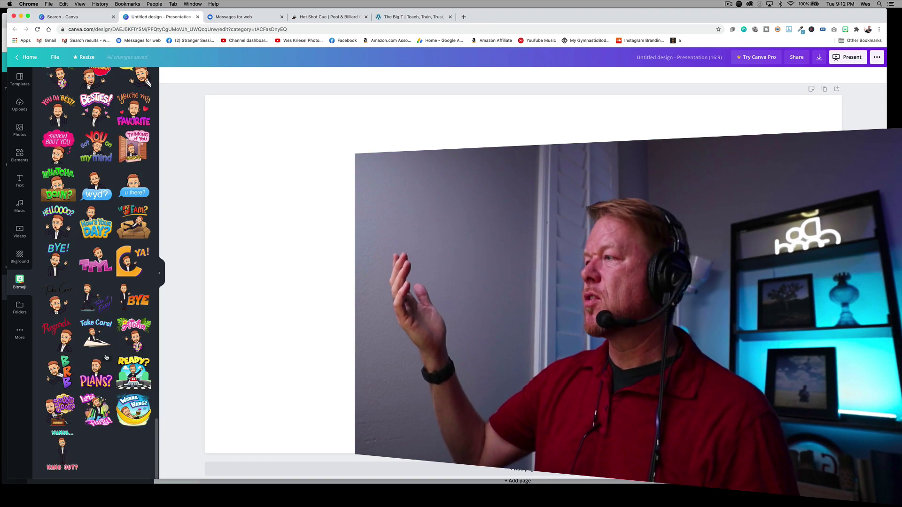
pyautogui.scroll(10, 106, 358)
pyautogui.scroll(10, 106, 358)
pyautogui.scroll(10, 105, 358)
pyautogui.scroll(10, 106, 359)
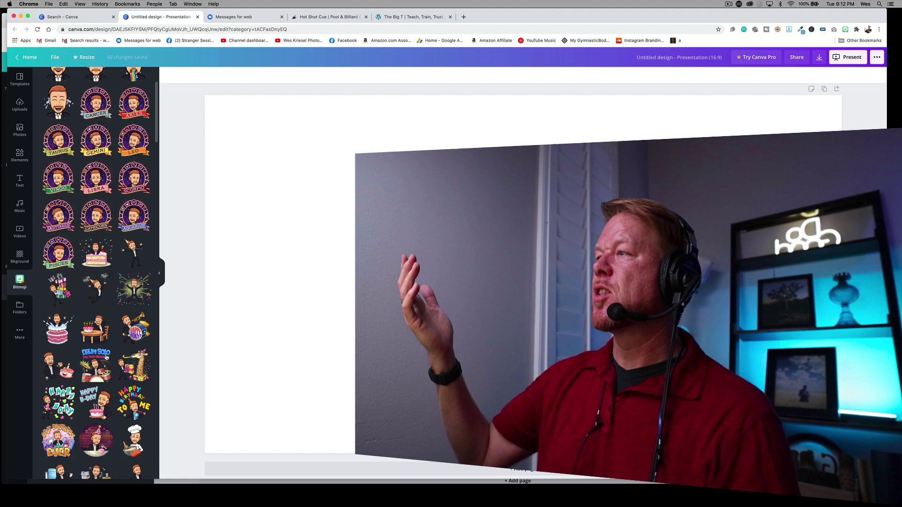
pyautogui.scroll(3, 107, 357)
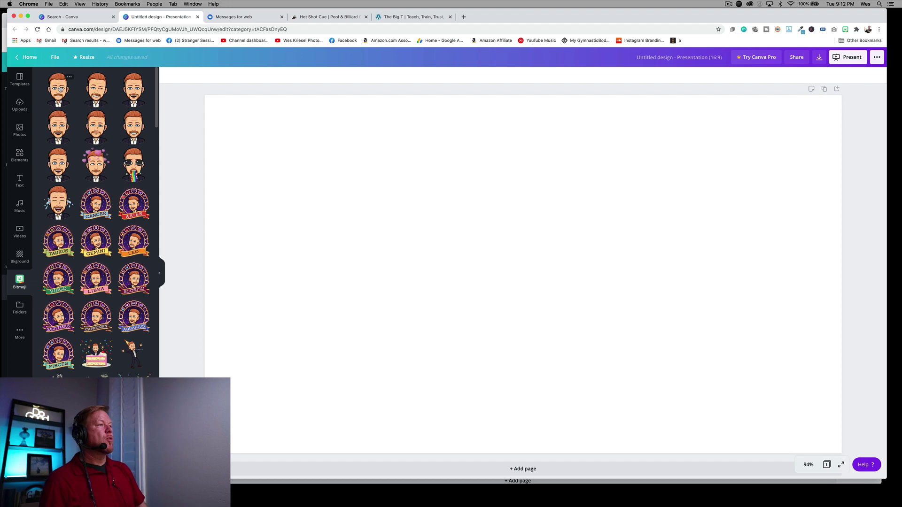
# - Replace the Bitmoji head sticker with the party-hat Bitmoji in the slide's lower right
pyautogui.click(59, 89)
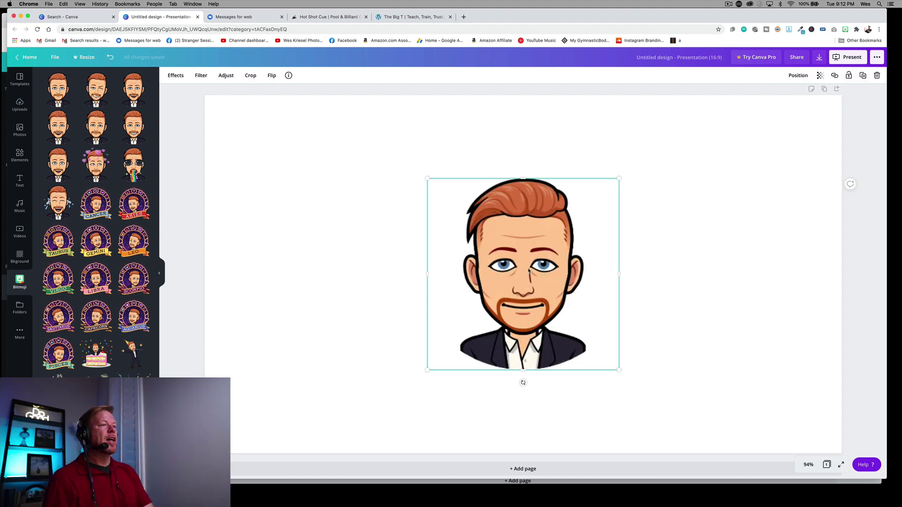
pyautogui.moveTo(528, 270)
pyautogui.mouseDown()
pyautogui.moveTo(741, 315)
pyautogui.moveTo(743, 341)
pyautogui.mouseUp()
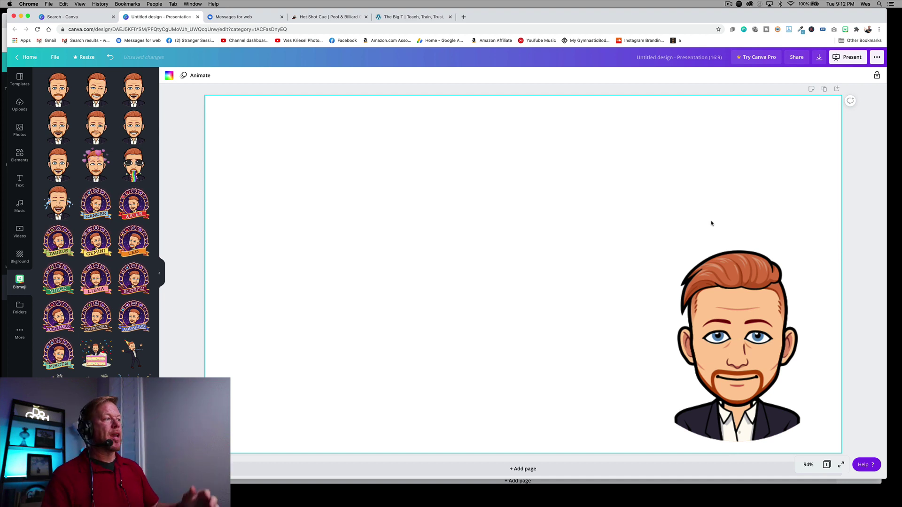
pyautogui.press('Delete')
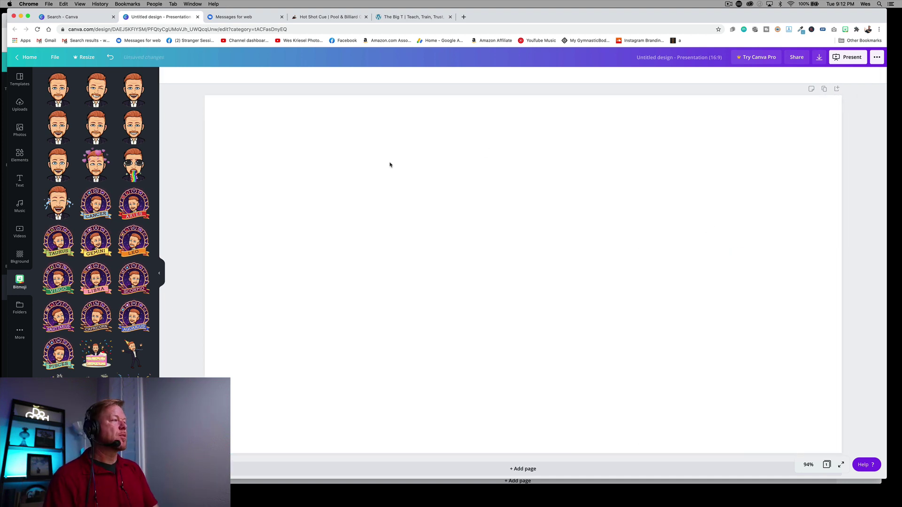
pyautogui.click(132, 353)
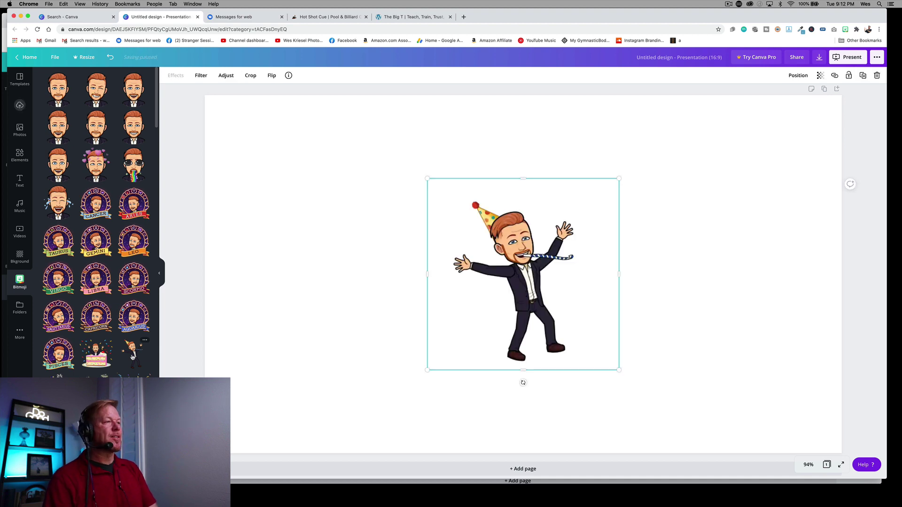
pyautogui.moveTo(523, 275); pyautogui.dragTo(740, 339)
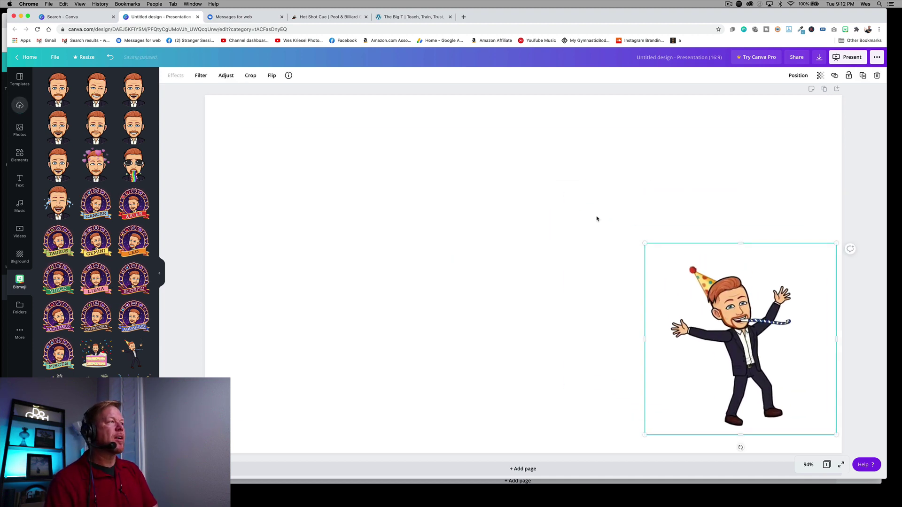
# - Search Elements for 'room' and add the pink room illustration to the slide
pyautogui.click(19, 157)
pyautogui.click(75, 79)
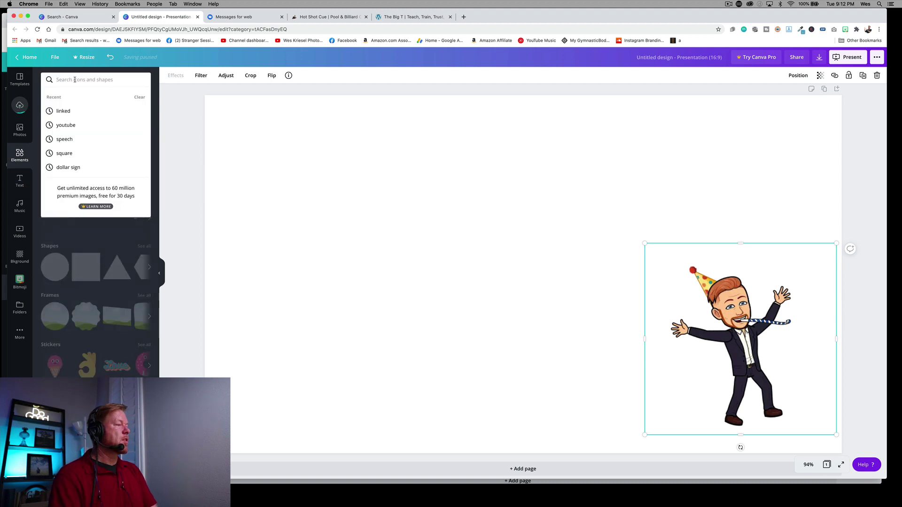
pyautogui.write('backgr')
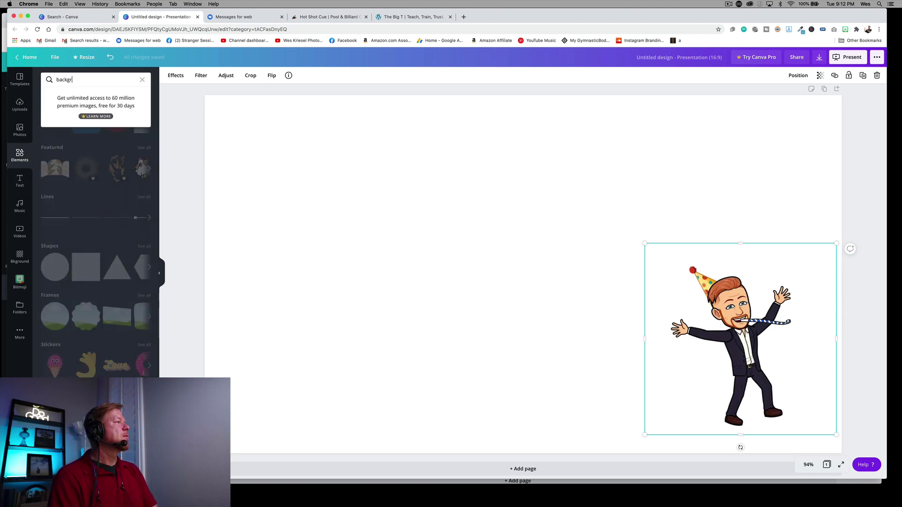
pyautogui.write('ound')
pyautogui.press('Return')
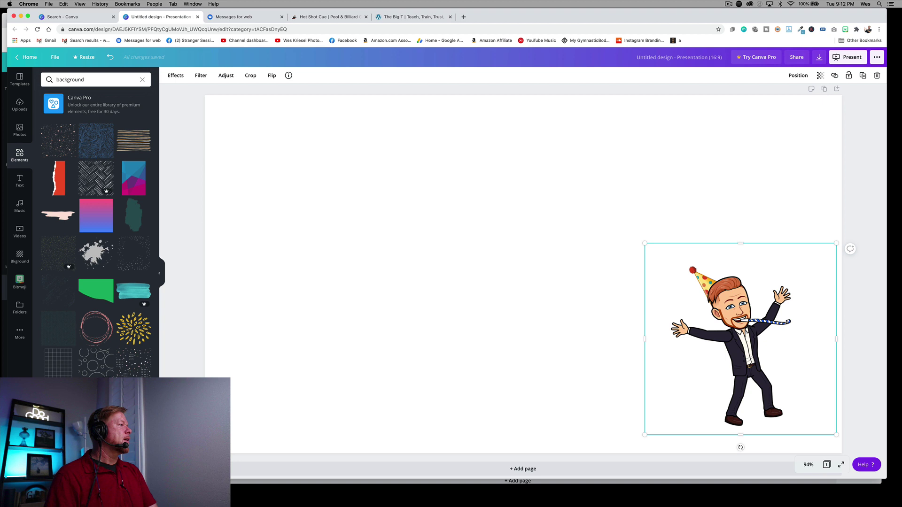
pyautogui.press('super+a')
pyautogui.press('BackSpace')
pyautogui.write('ro')
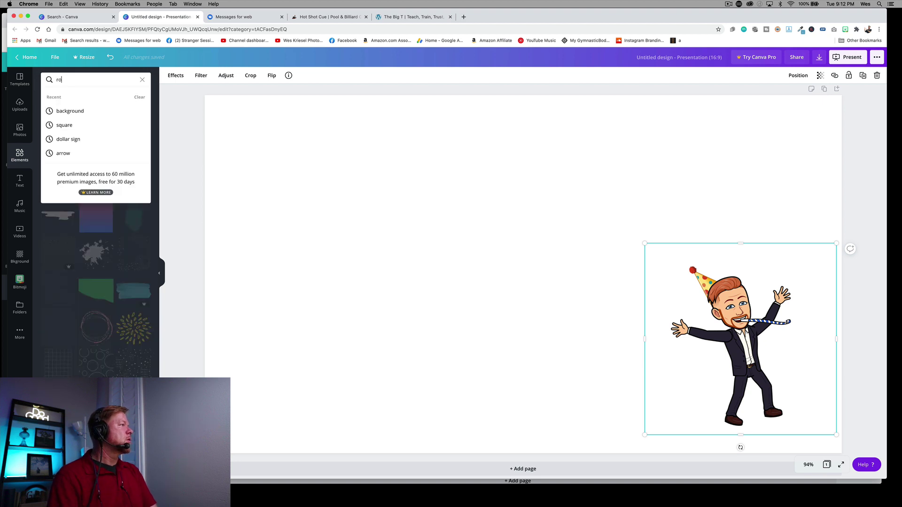
pyautogui.write('om')
pyautogui.press('Return')
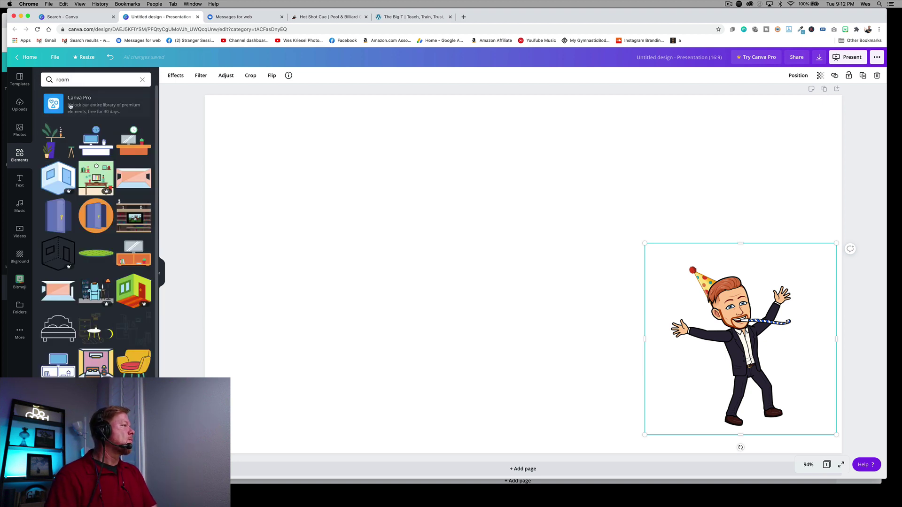
pyautogui.click(136, 181)
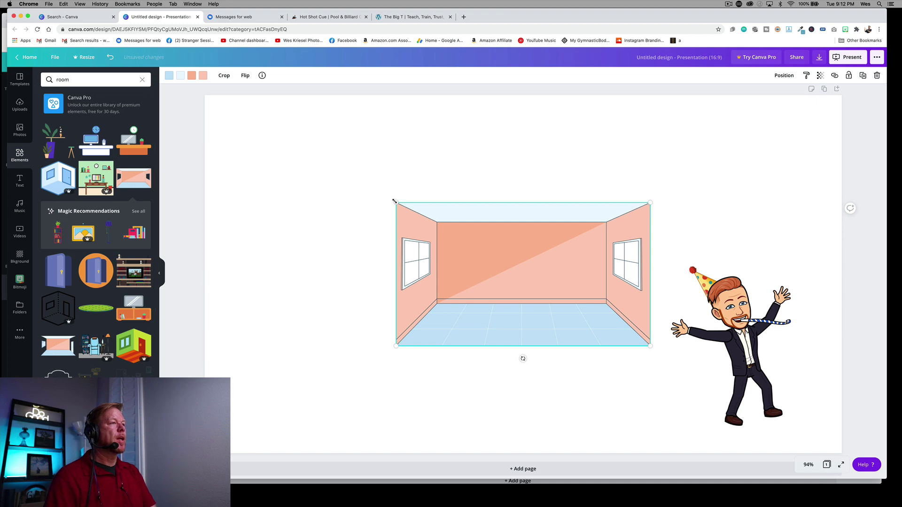
# - Stretch the room illustration over the whole slide and send it to back
pyautogui.moveTo(257, 137); pyautogui.dragTo(185, 111)
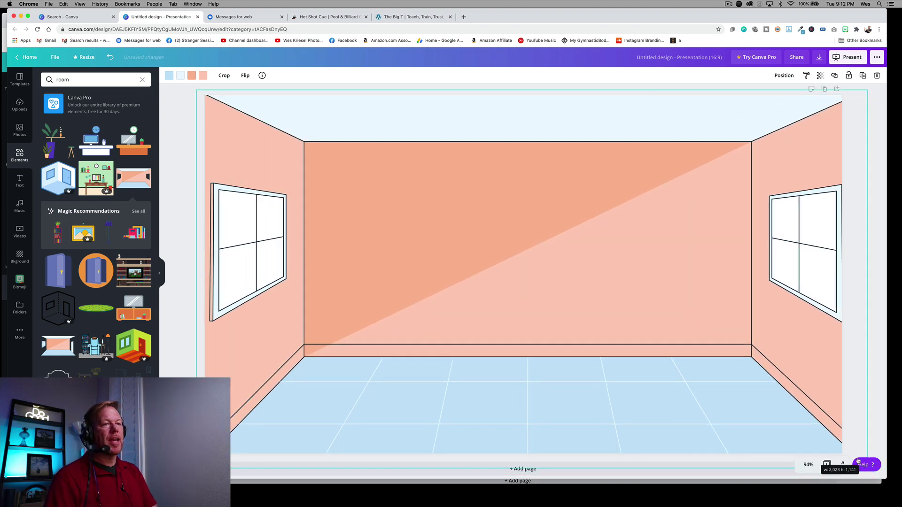
pyautogui.moveTo(648, 345); pyautogui.dragTo(838, 443)
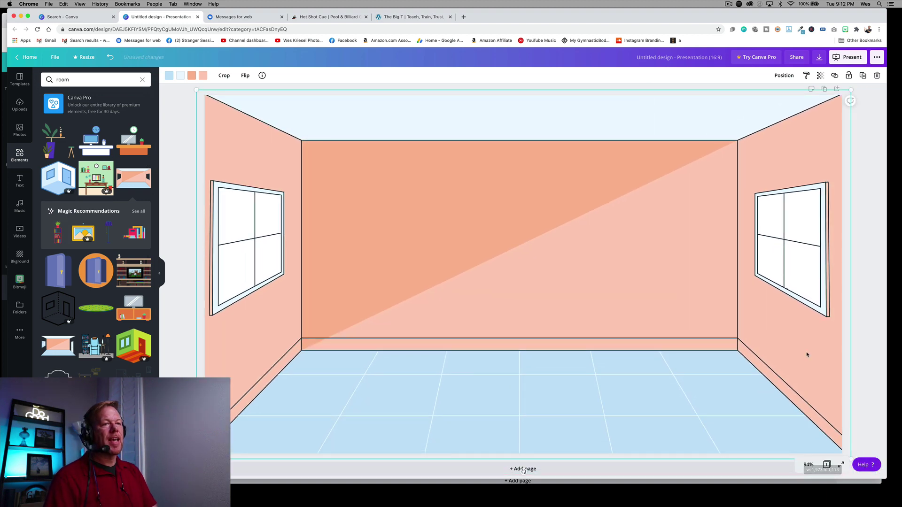
pyautogui.rightClick(796, 337)
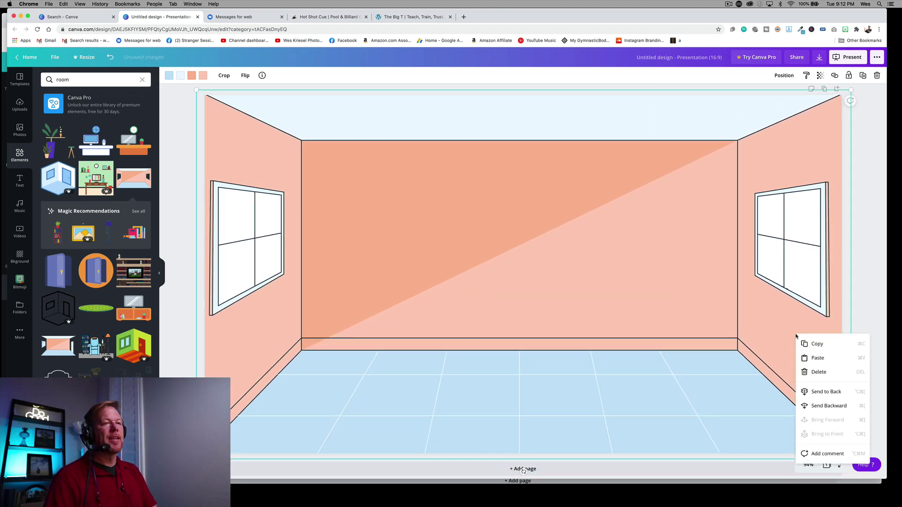
pyautogui.click(825, 392)
# - Add the desk with monitor, clock and plant, and move it onto the floor
pyautogui.moveTo(736, 353); pyautogui.dragTo(669, 347)
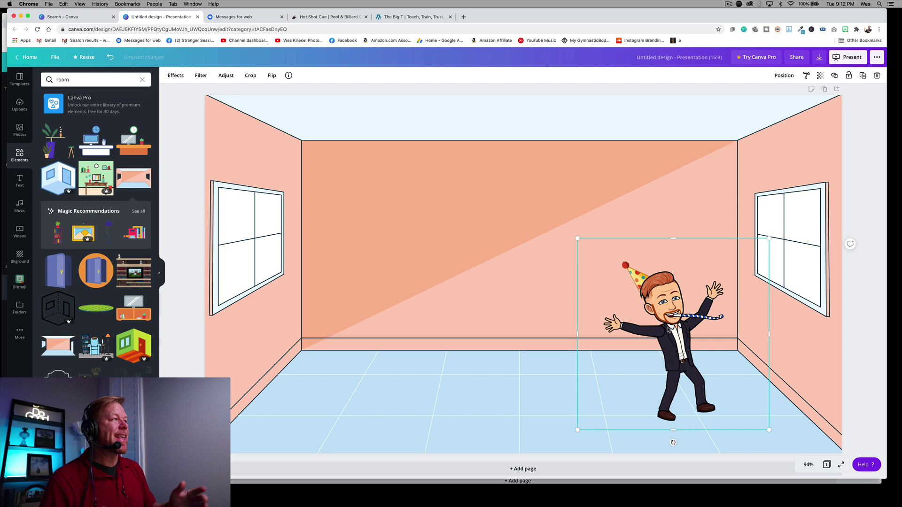
pyautogui.click(96, 140)
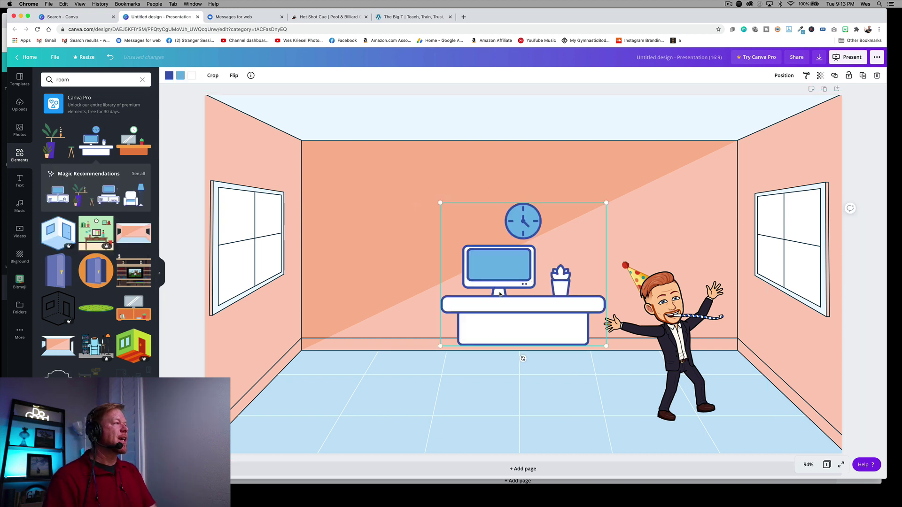
pyautogui.press('Delete')
pyautogui.click(133, 145)
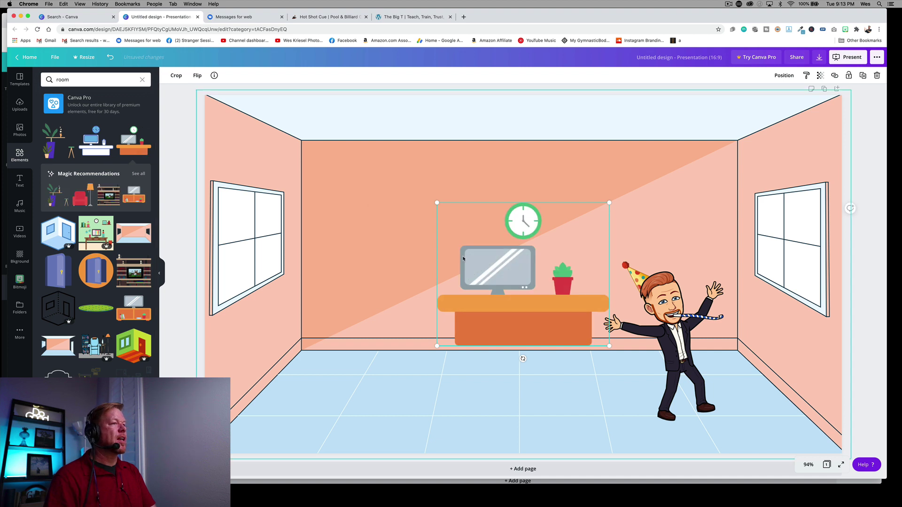
pyautogui.moveTo(487, 297); pyautogui.dragTo(465, 347)
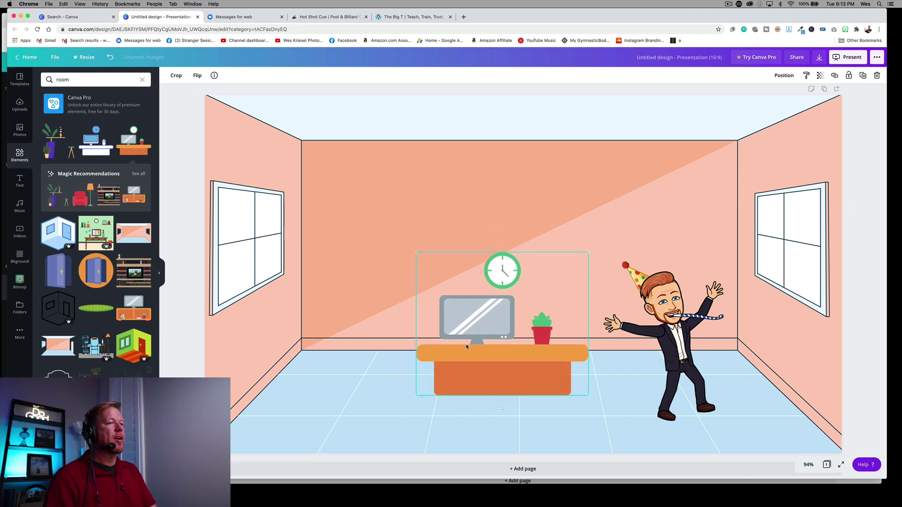
# - Place the party Bitmoji beside the desk, leaving the room background uncropped
pyautogui.moveTo(666, 331)
pyautogui.mouseDown()
pyautogui.moveTo(500, 289)
pyautogui.moveTo(558, 296)
pyautogui.mouseUp()
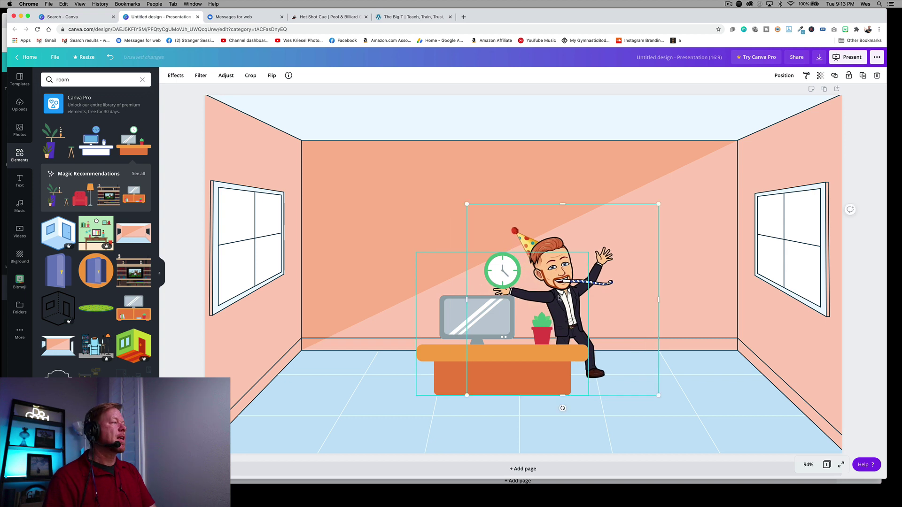
pyautogui.doubleClick(636, 197)
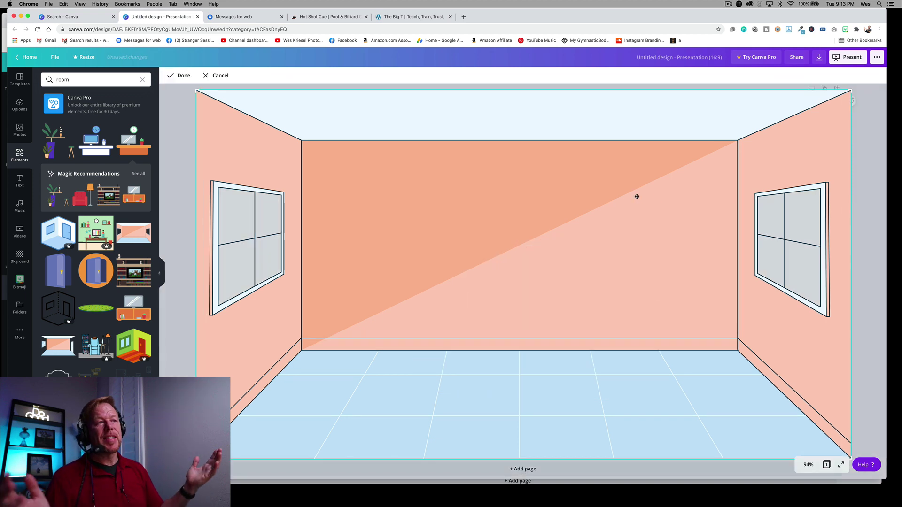
pyautogui.press('Escape')
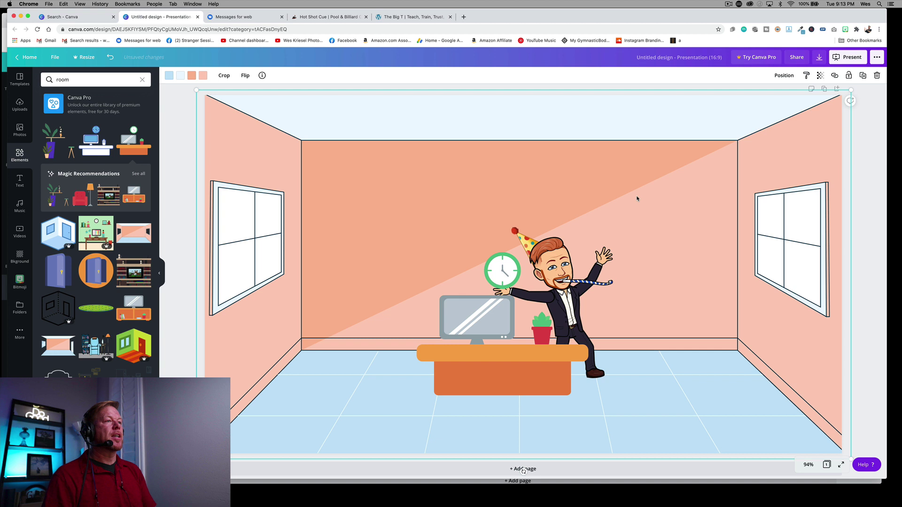